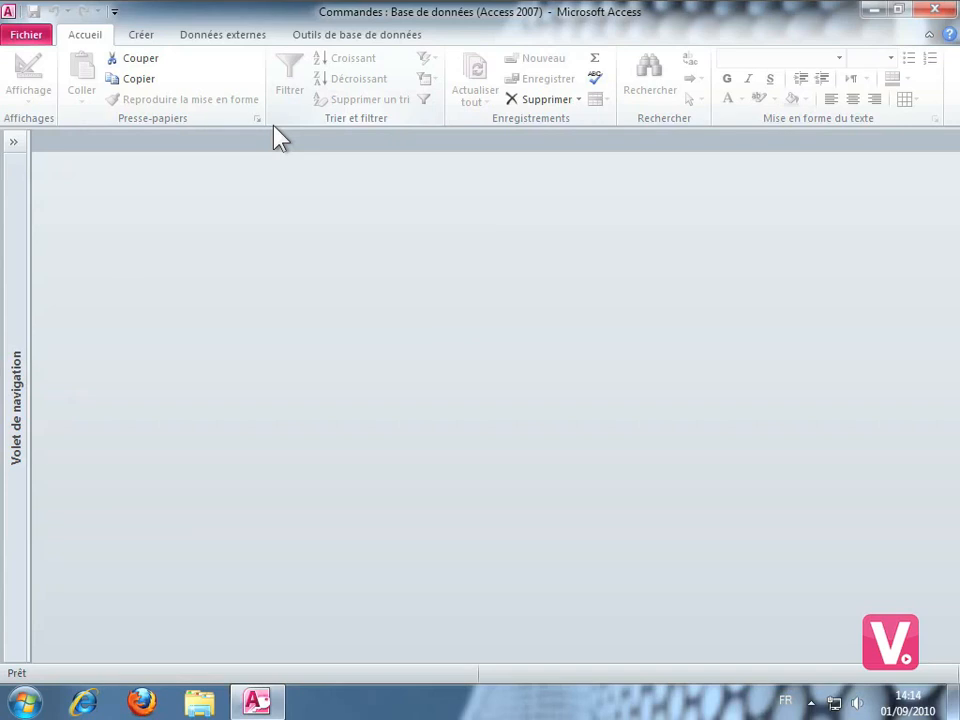
Step: Open the ribbon customization page of the Access options and enlarge the window until its full content fits
left_click(27, 36)
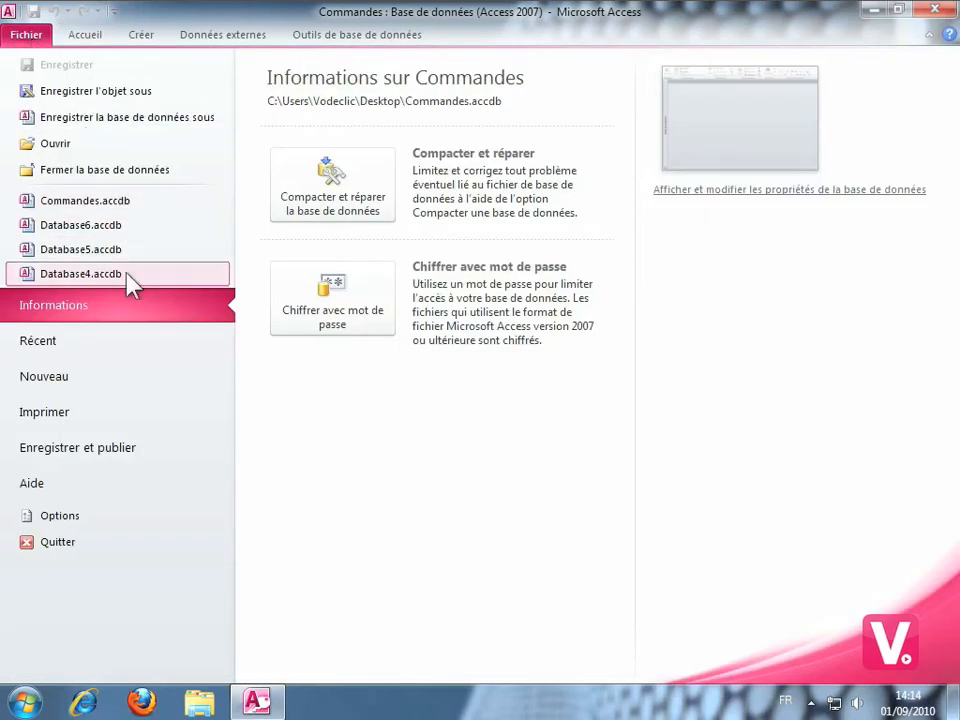
left_click(61, 517)
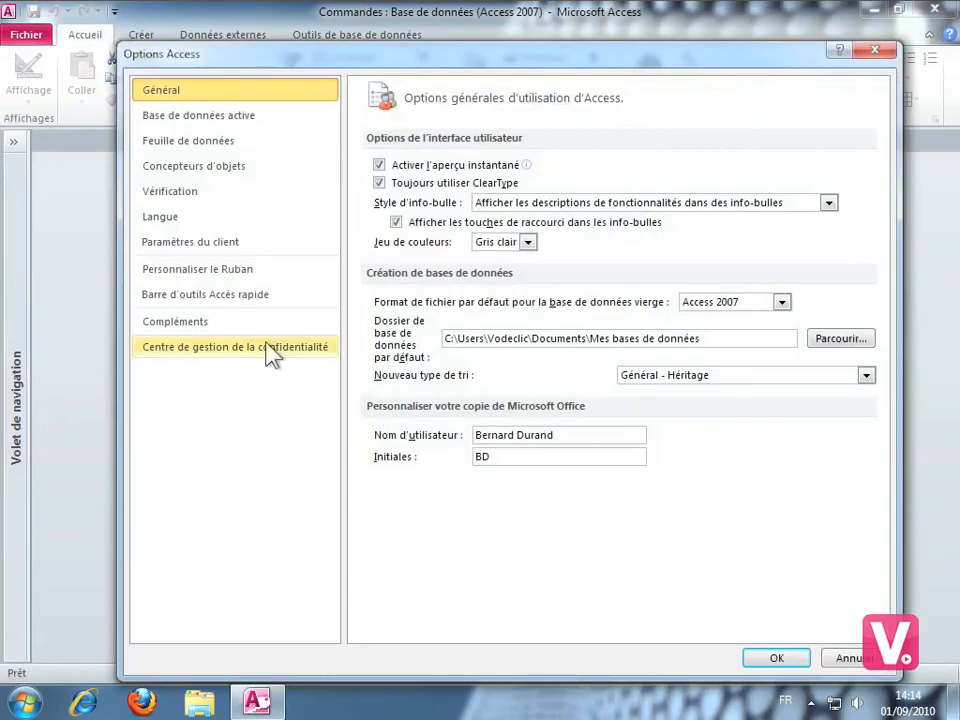
left_click(247, 280)
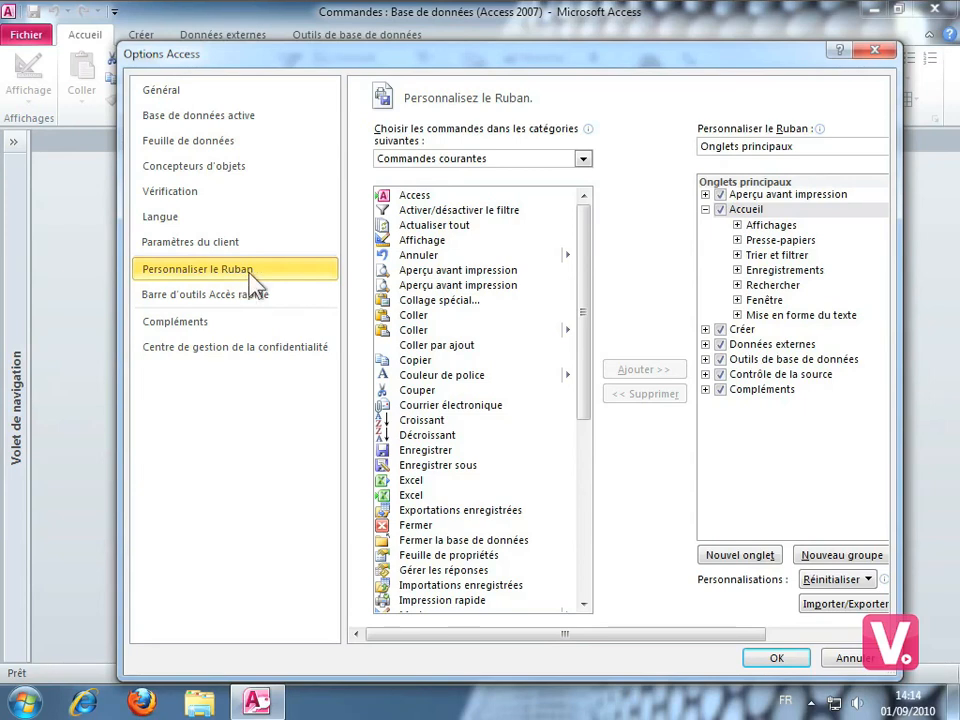
left_click_drag(342, 57, 265, 27)
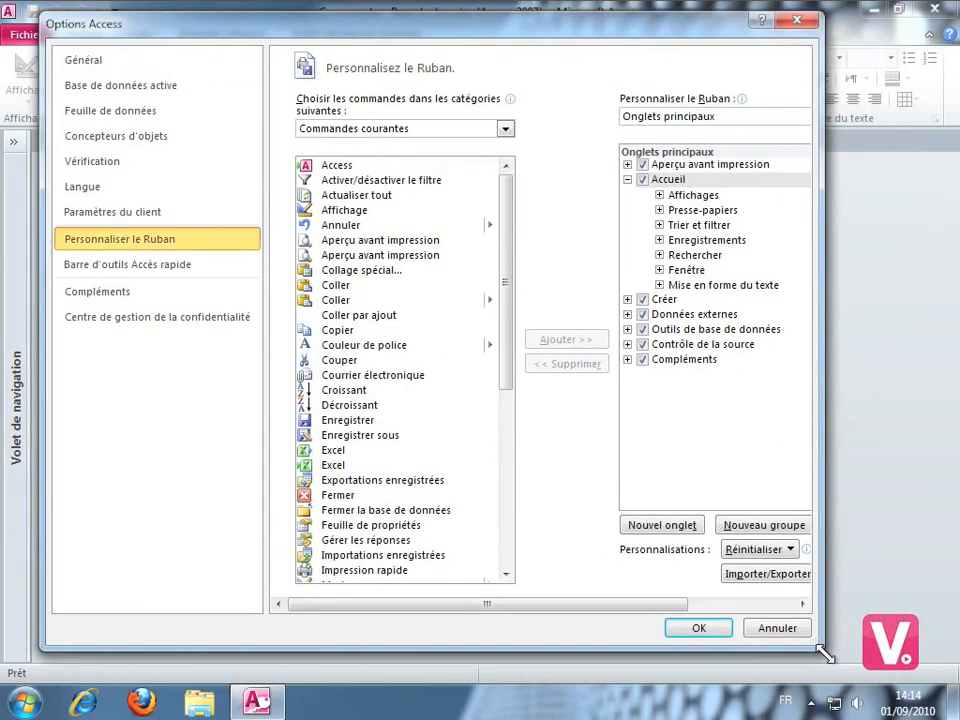
left_click_drag(823, 652, 952, 674)
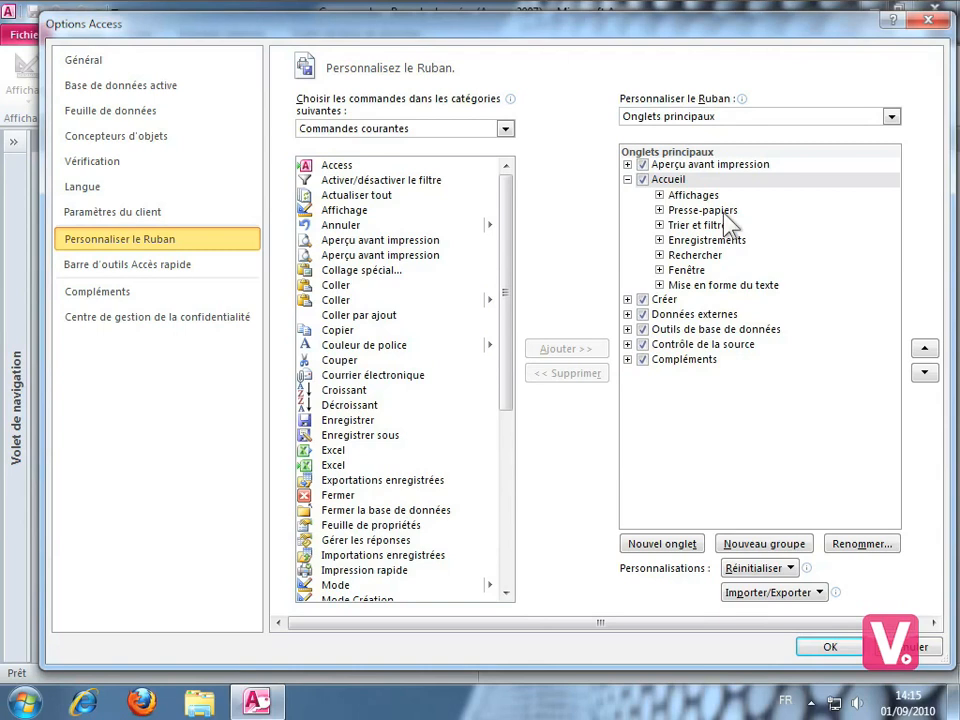
Step: Create a custom ribbon tab directly after Accueil and name it "Outils utiles"
left_click(661, 181)
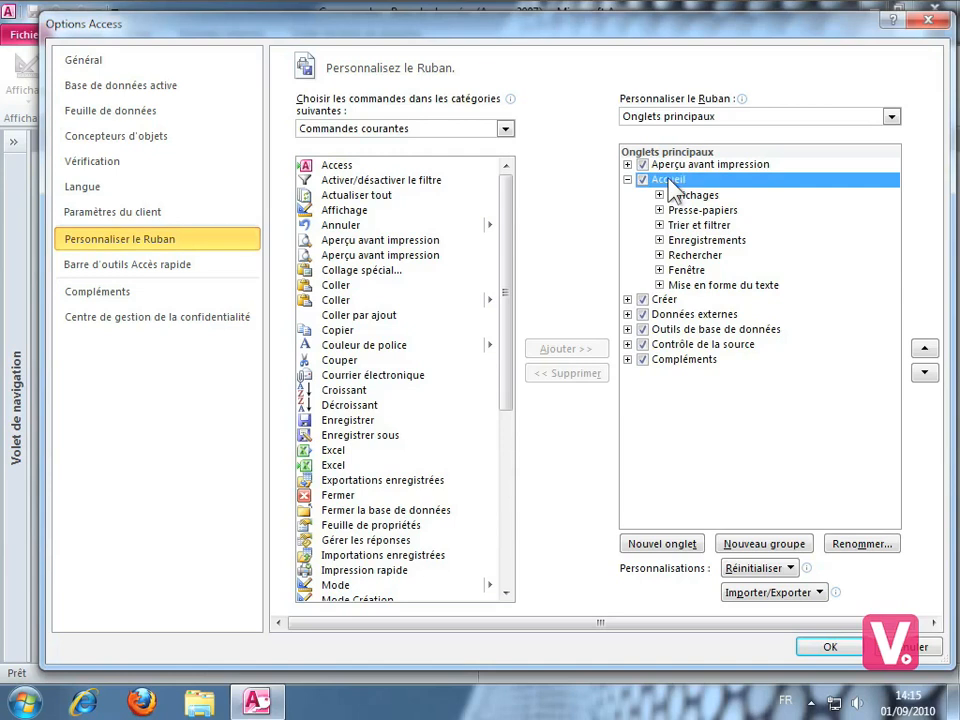
left_click(660, 547)
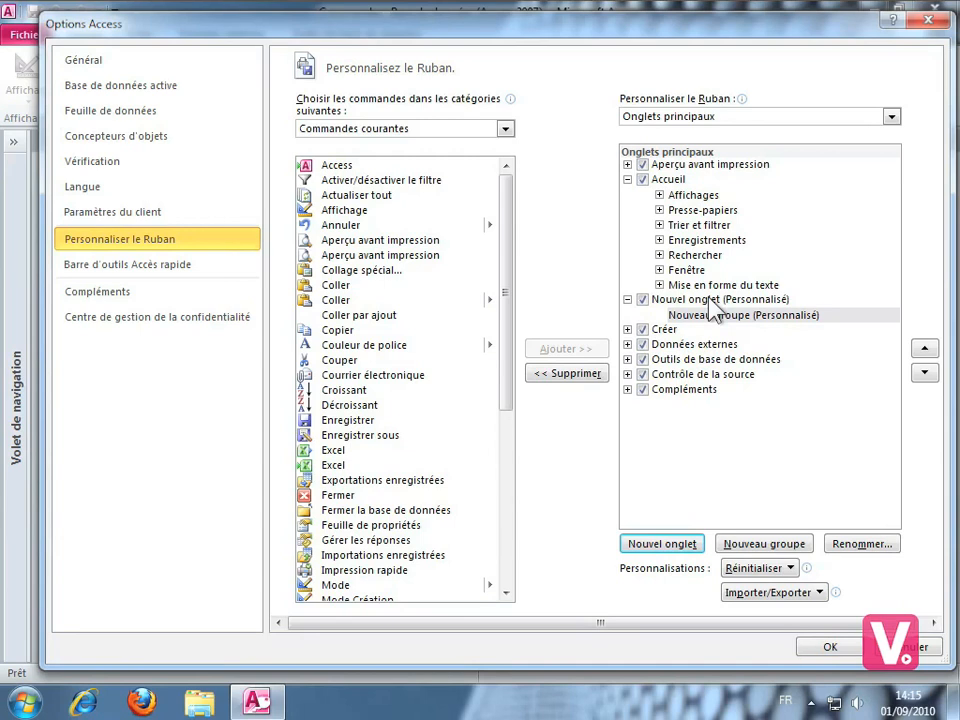
left_click(706, 304)
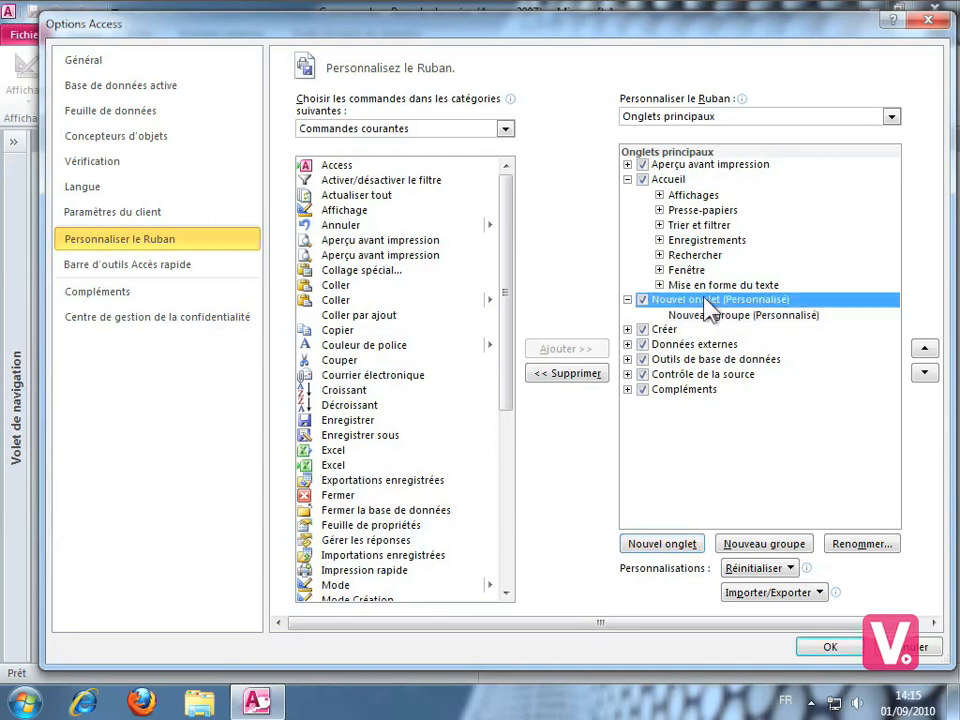
left_click(869, 547)
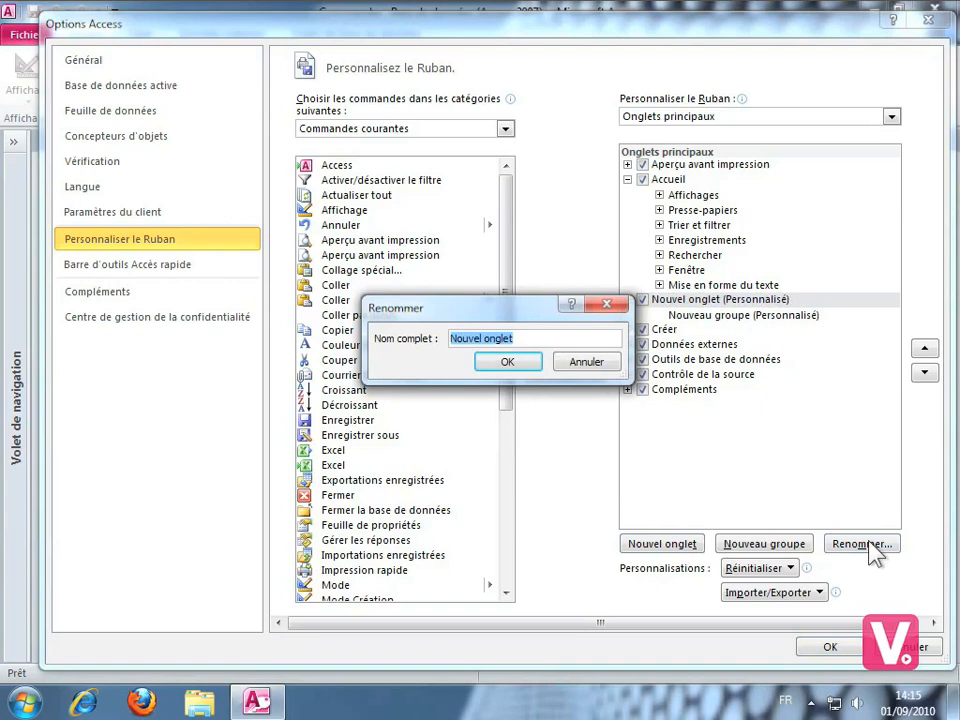
type("Outils ")
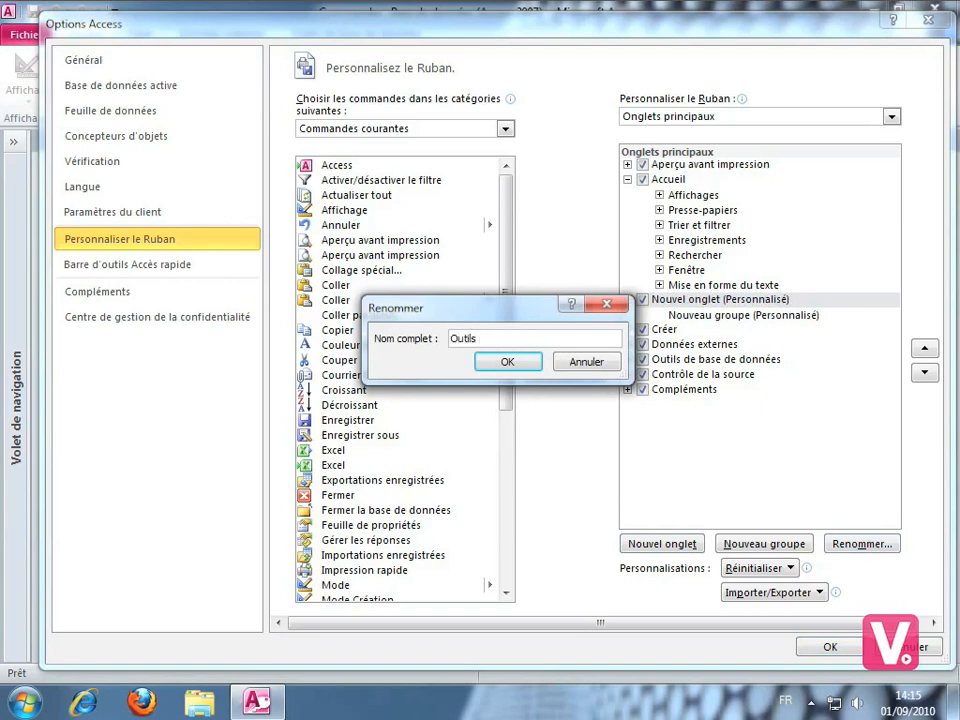
type("utiles")
left_click(508, 362)
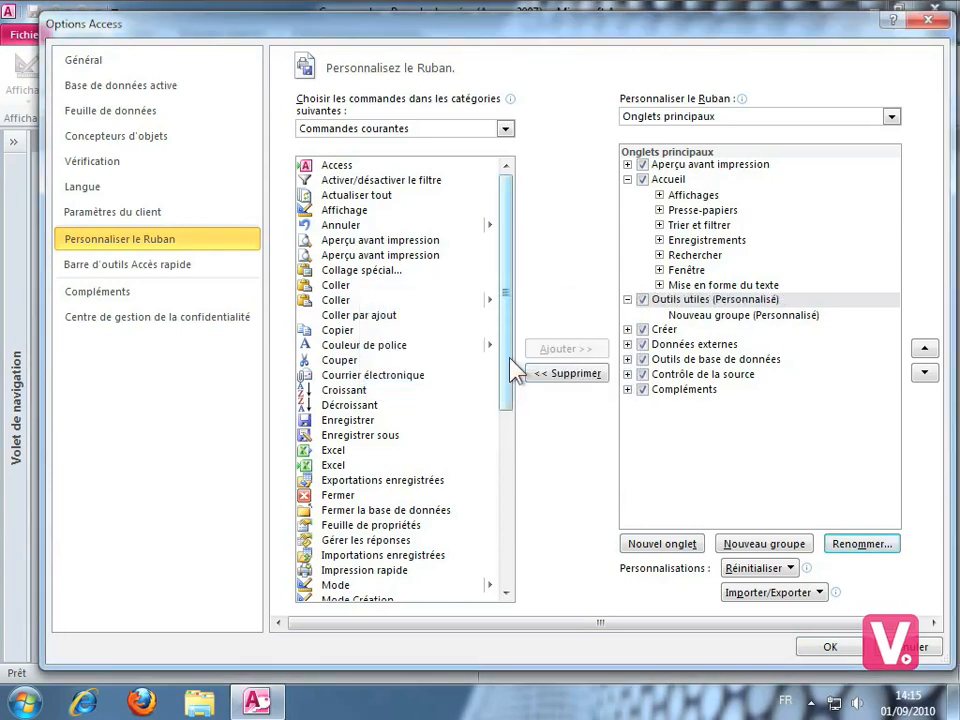
Step: Rename the new group inside the Outils utiles tab as "Copier-coller"
left_click(706, 316)
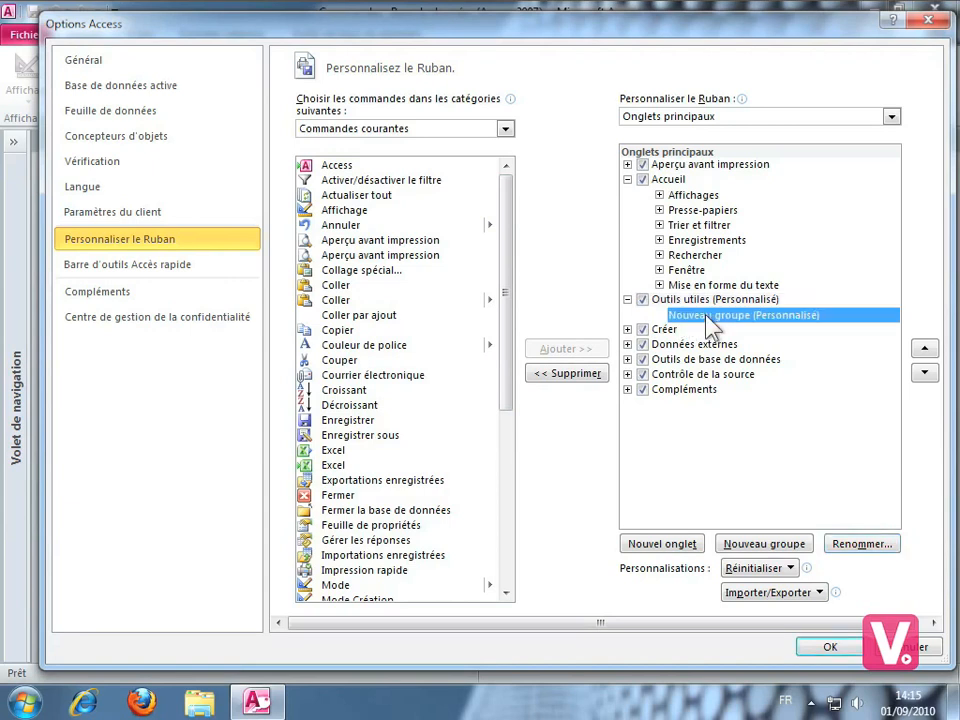
left_click(862, 544)
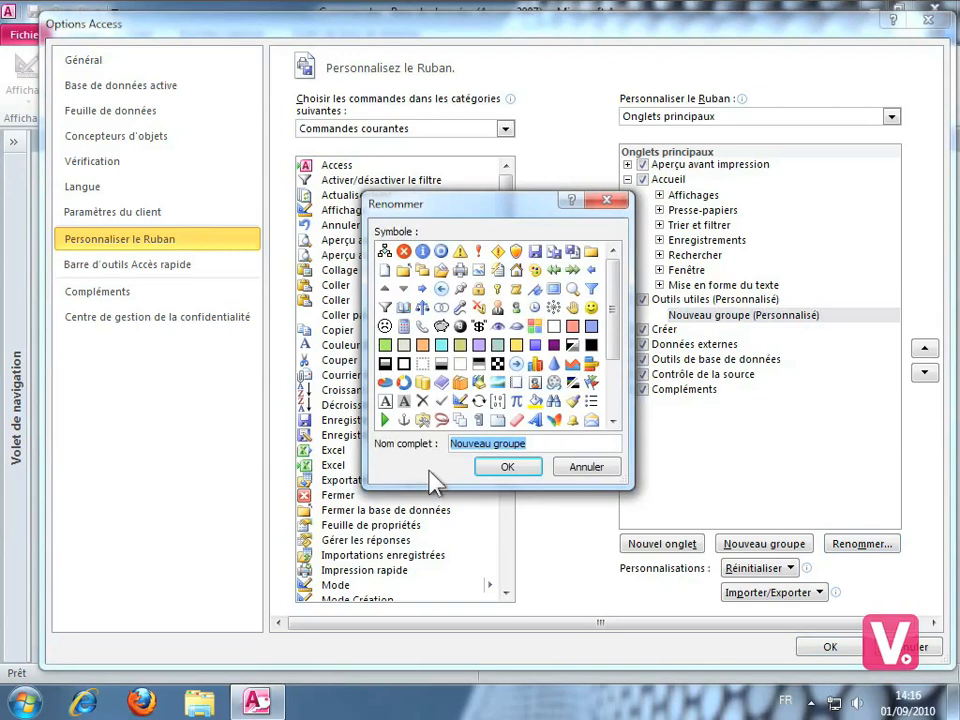
type("Copier")
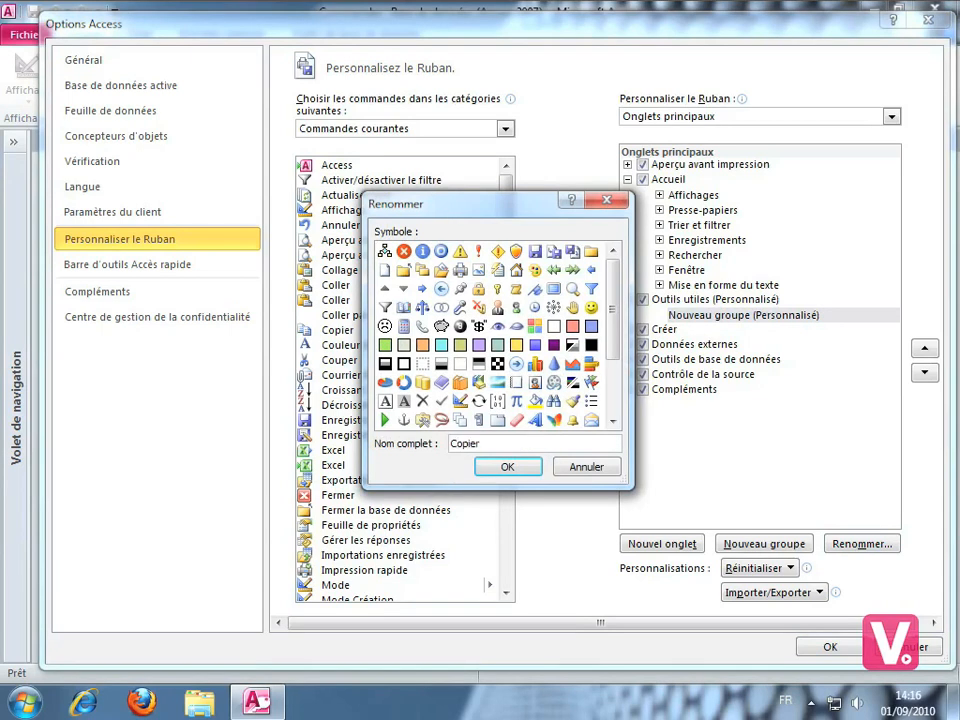
type("-coller")
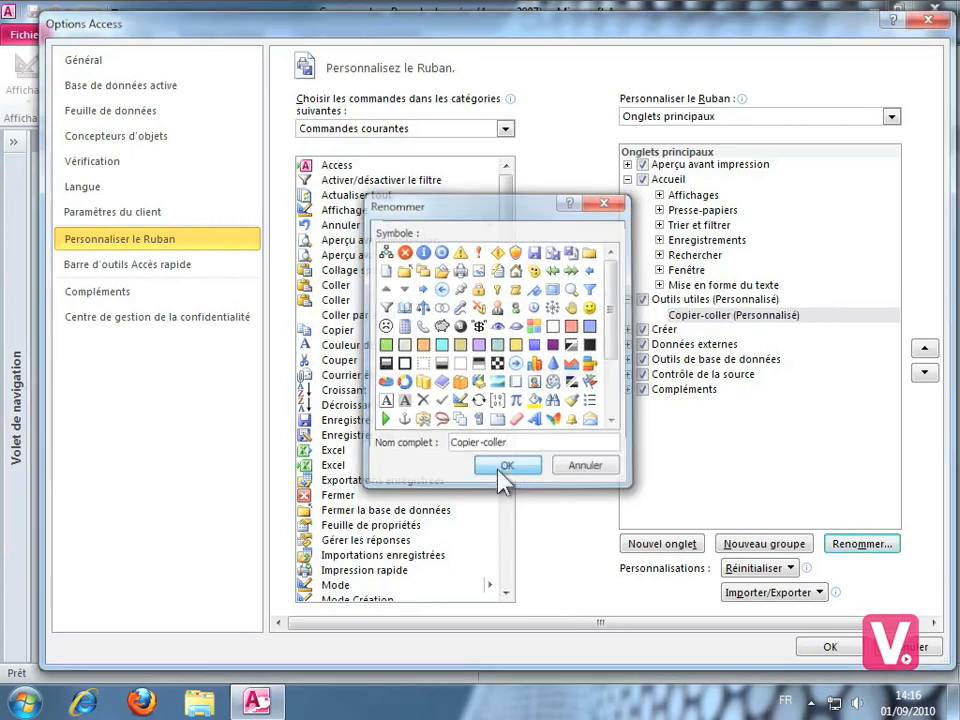
left_click(505, 468)
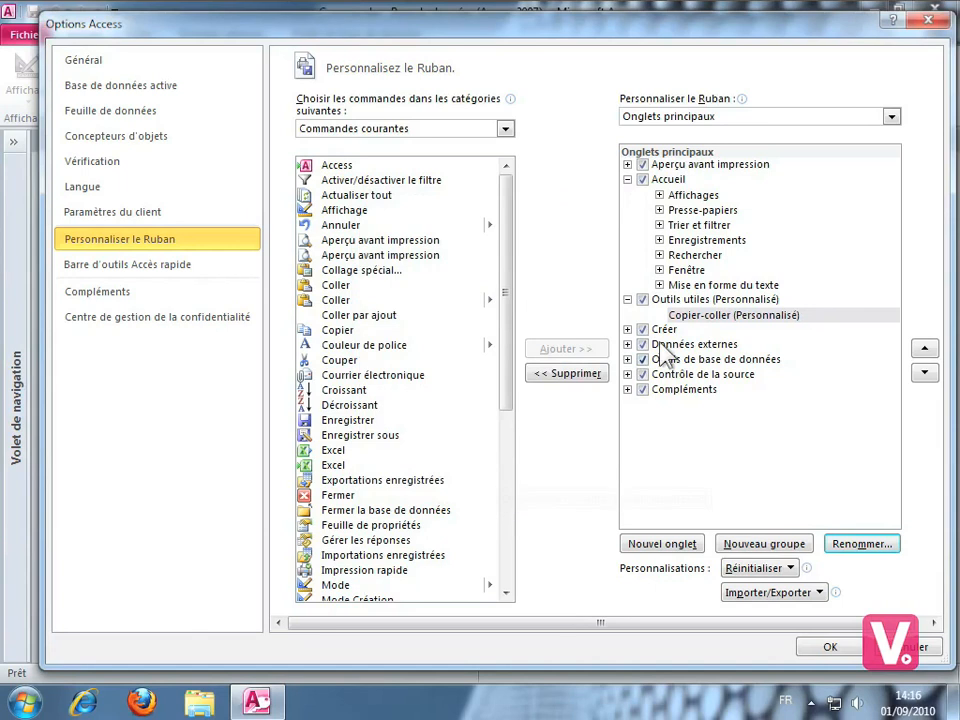
Step: With the Copier-coller group selected, view the Toutes les commandes category and return to Commandes courantes
left_click(692, 312)
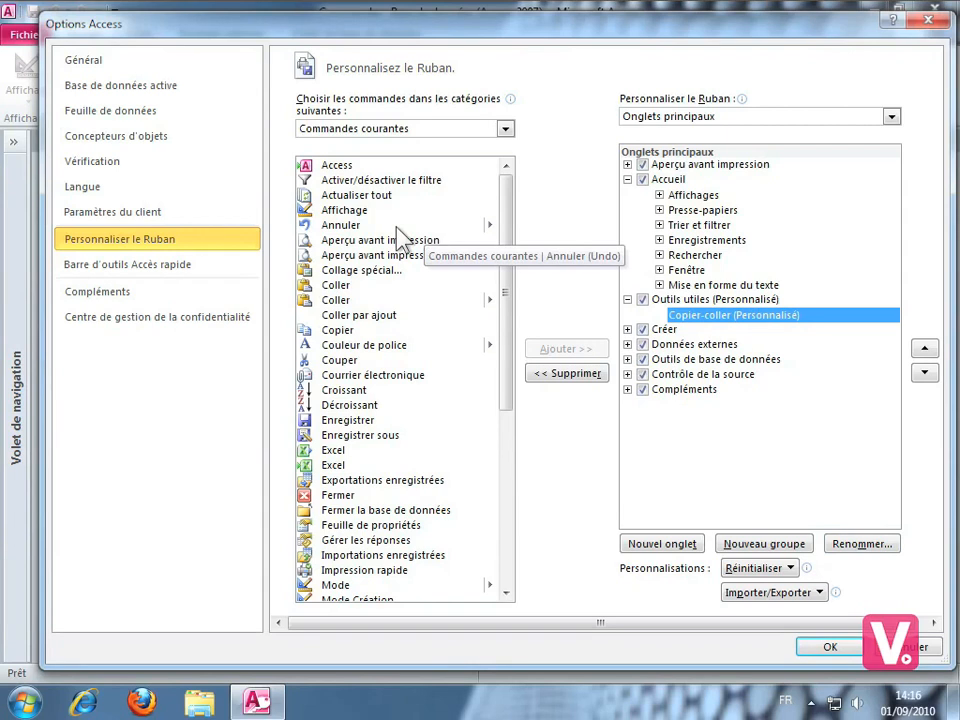
left_click(506, 129)
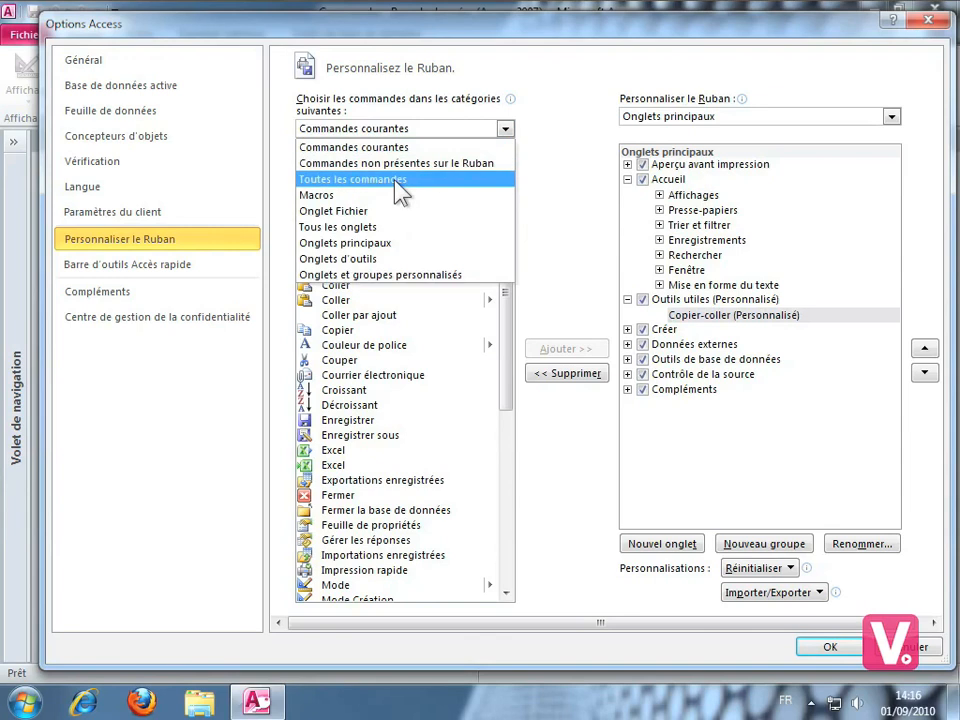
left_click(364, 181)
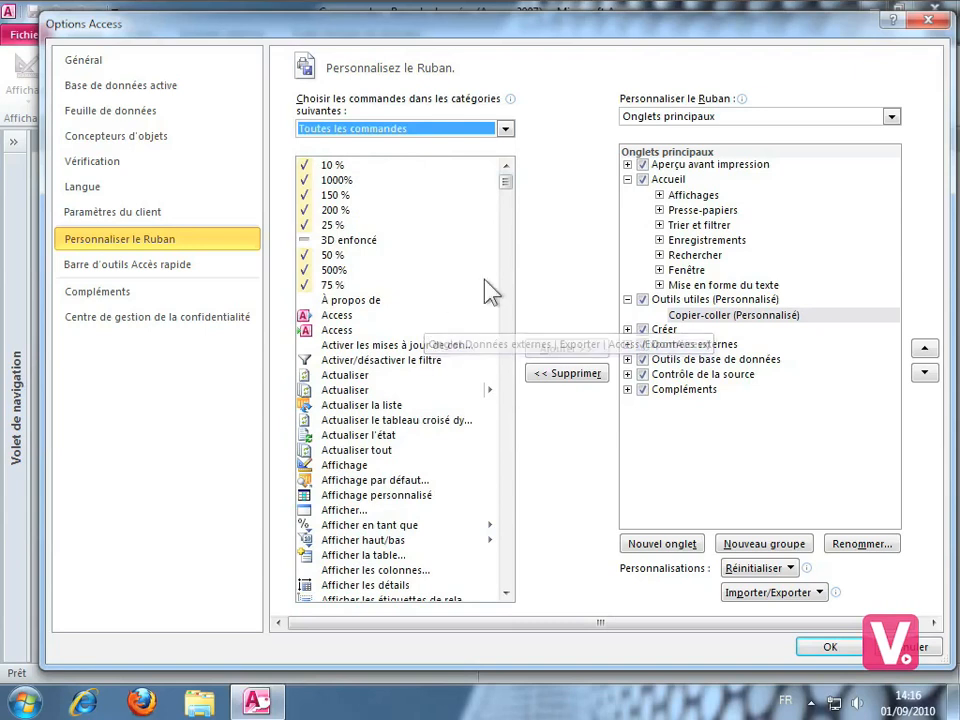
left_click(507, 129)
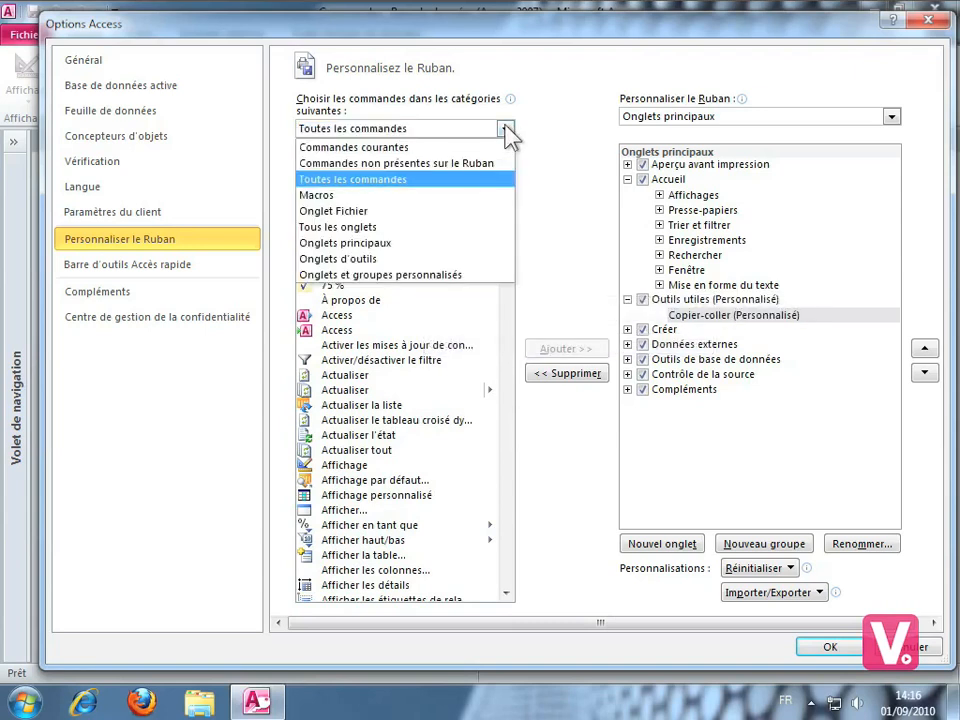
left_click(433, 154)
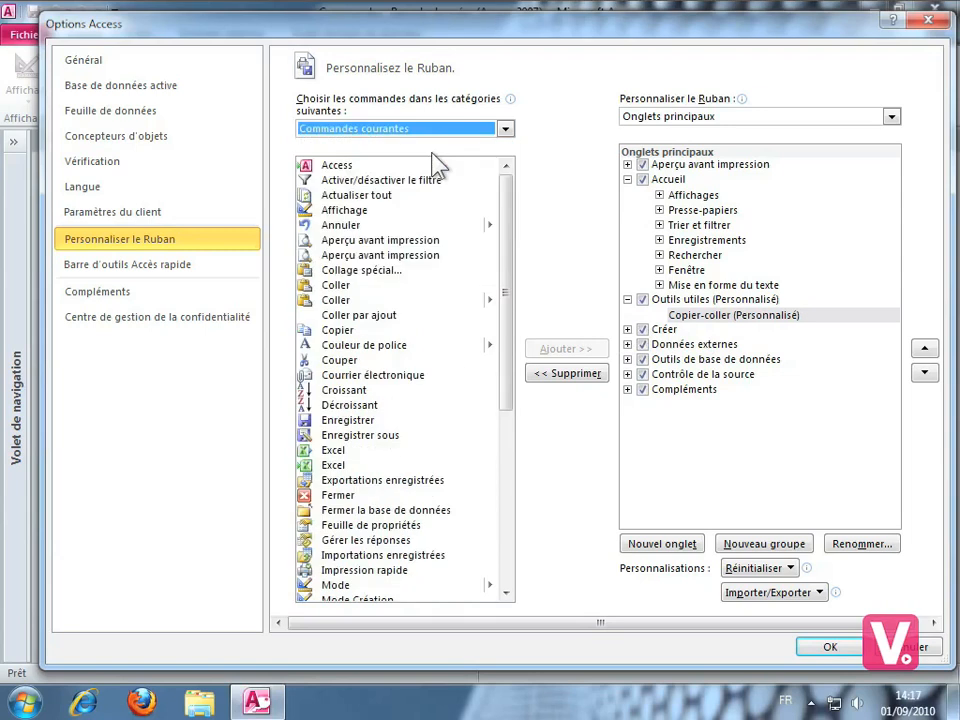
Step: Add the Copier command and the Coller command that has a submenu to the custom Copier-coller group
left_click(680, 316)
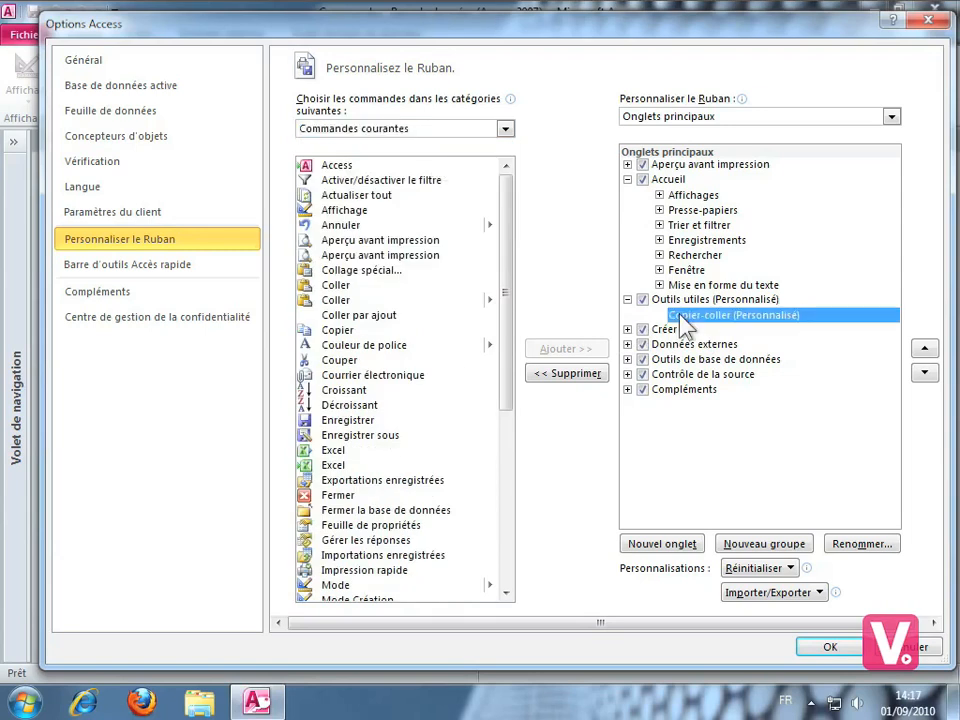
left_click(338, 332)
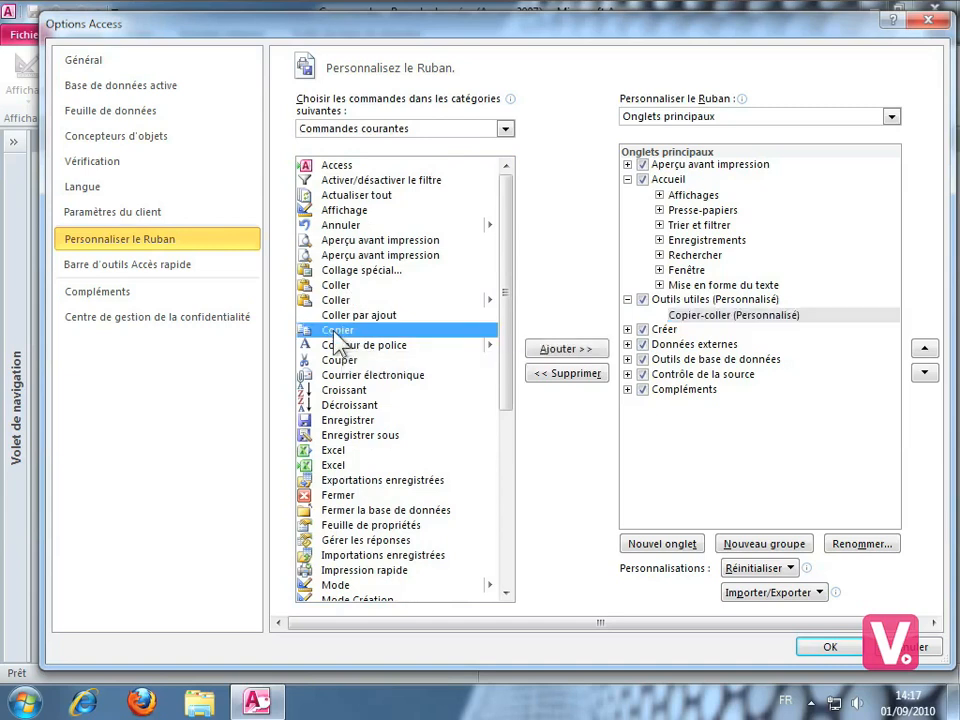
left_click(553, 350)
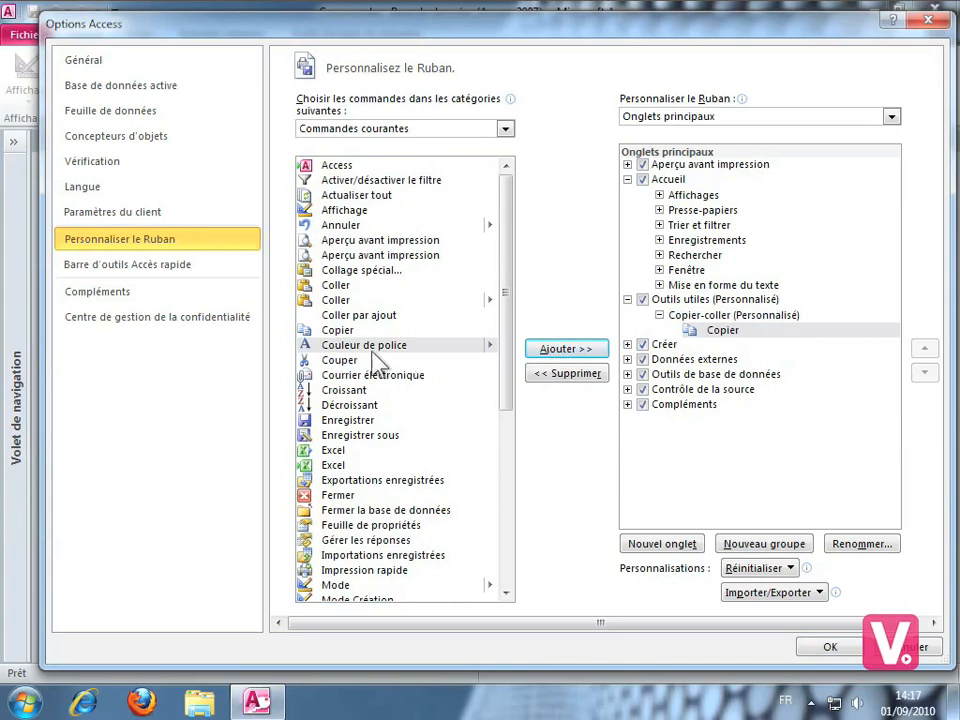
left_click(340, 299)
left_click(598, 352)
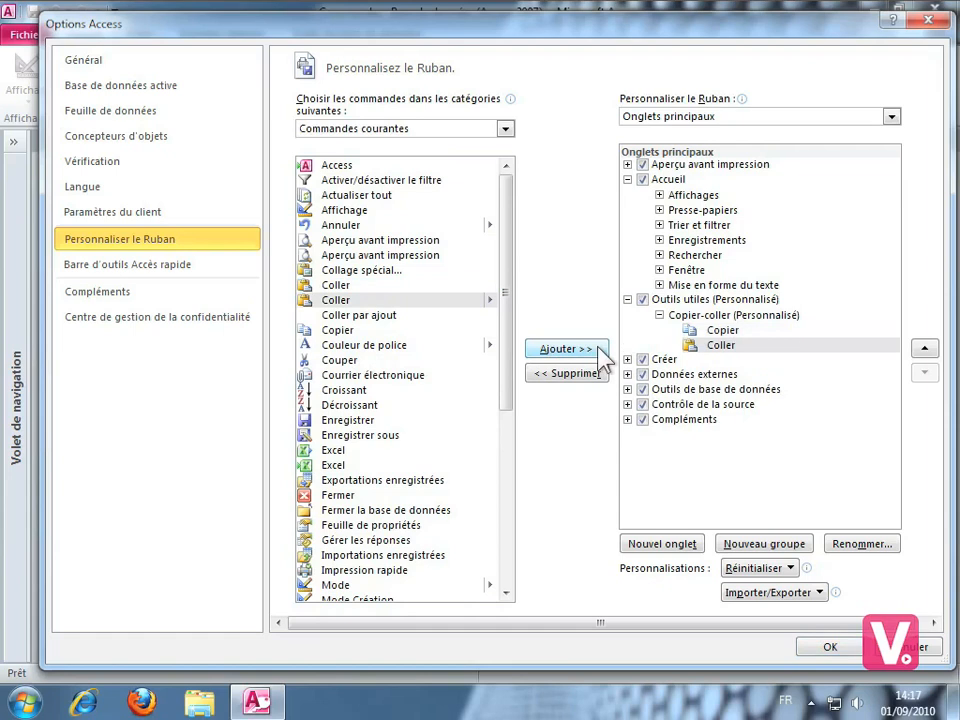
Step: Add the Couper command to the Copier-coller group and remove it again
left_click(350, 360)
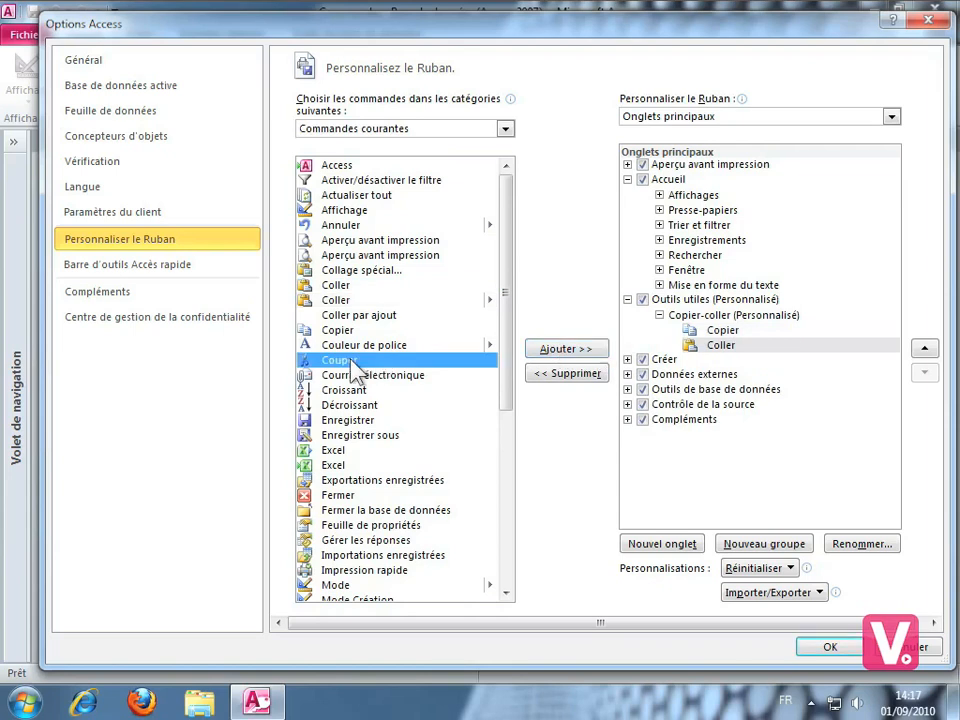
left_click(602, 347)
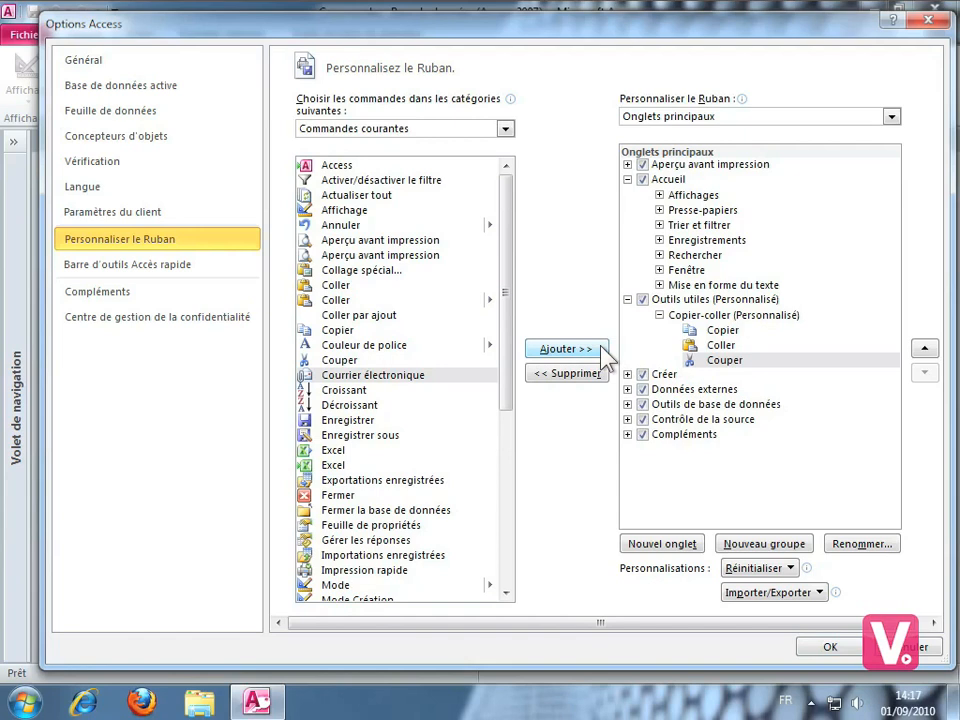
left_click(724, 362)
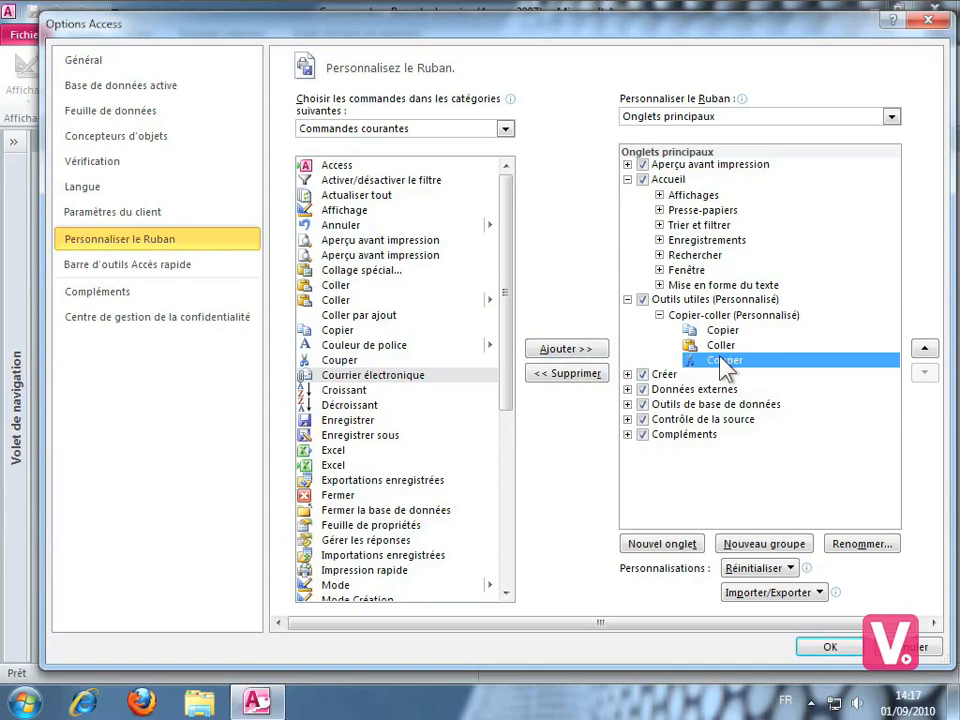
left_click(558, 376)
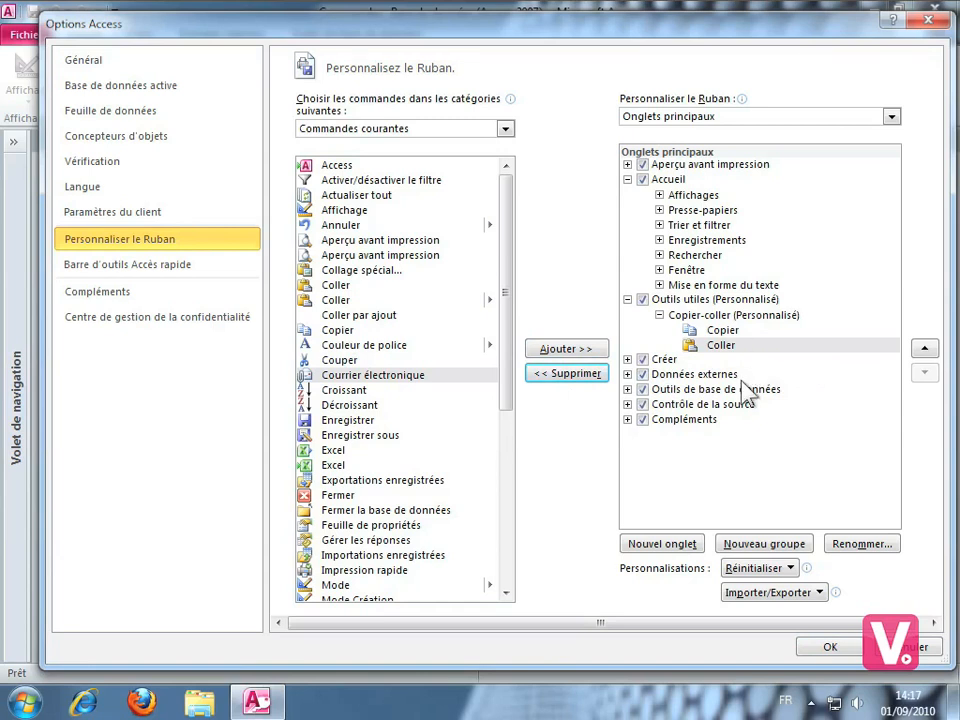
Step: Apply the ribbon customization and display the new Outils utiles tab
left_click(830, 647)
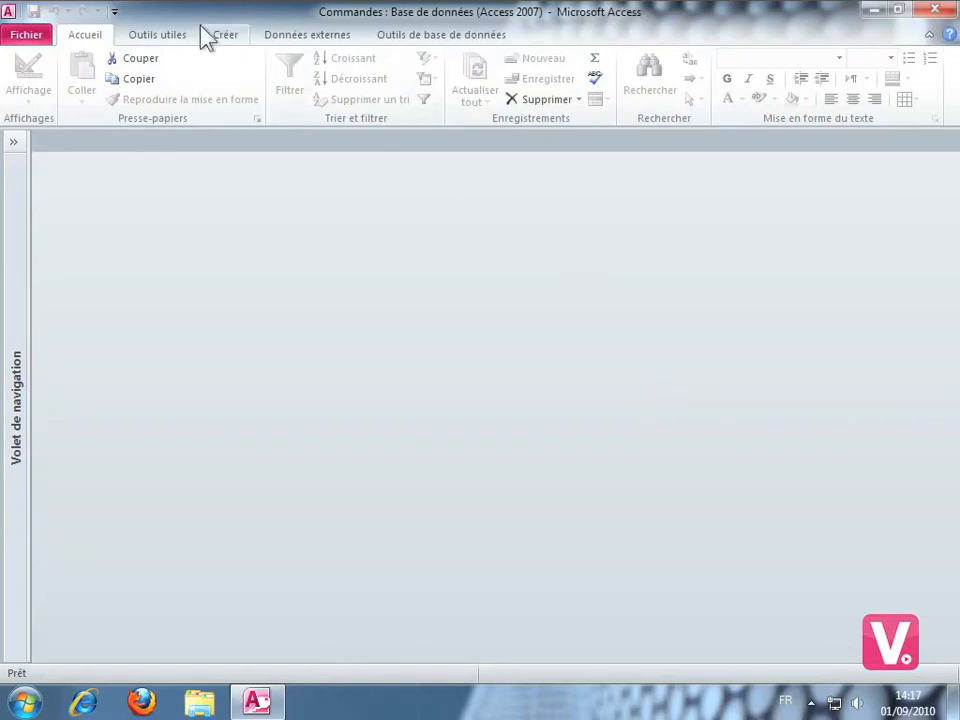
left_click(160, 35)
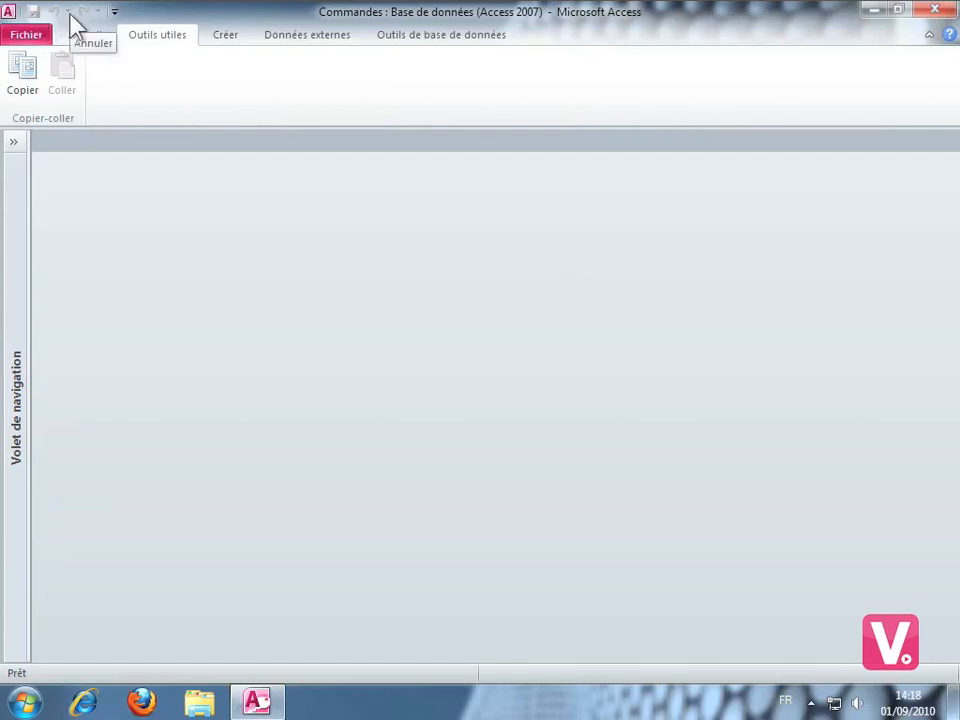
Step: Add the Mode command to the Quick Access toolbar and open that toolbar's full customization settings
left_click(114, 12)
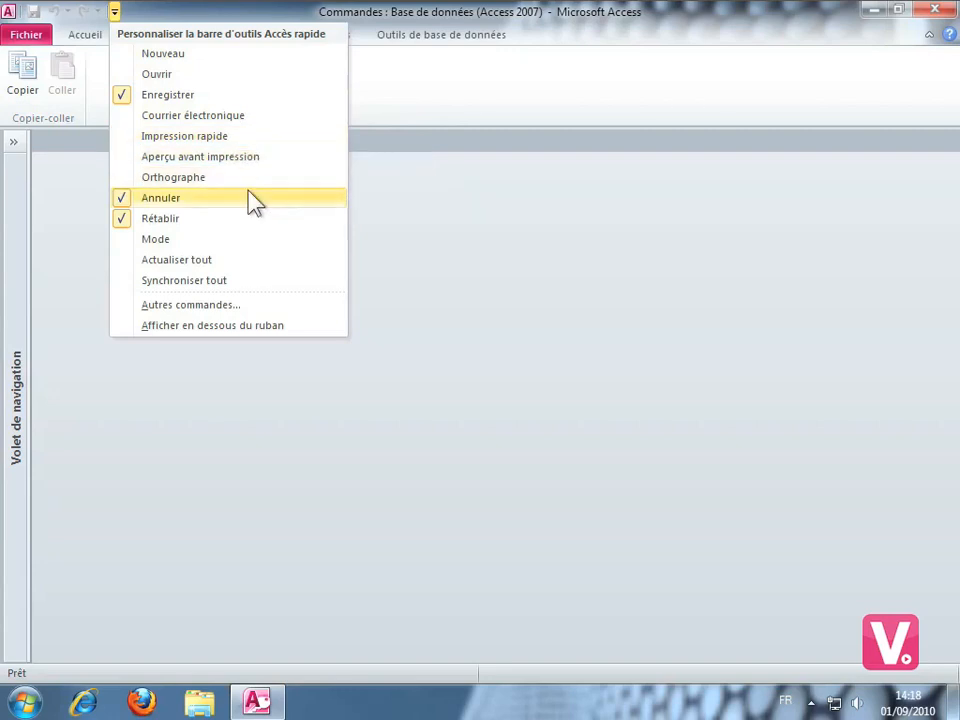
left_click(158, 242)
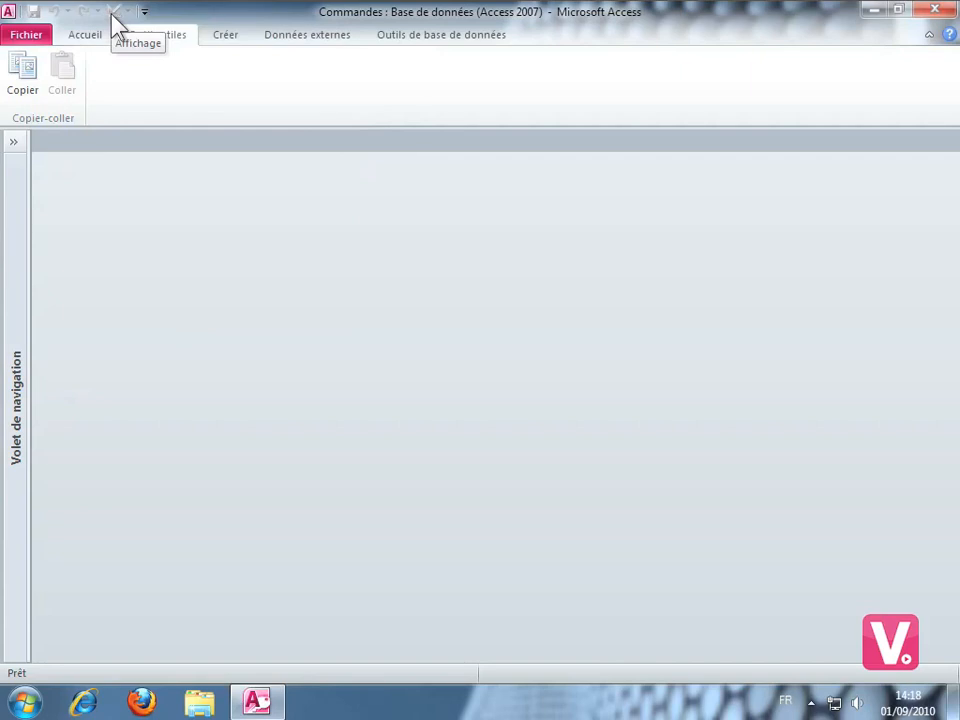
left_click(144, 12)
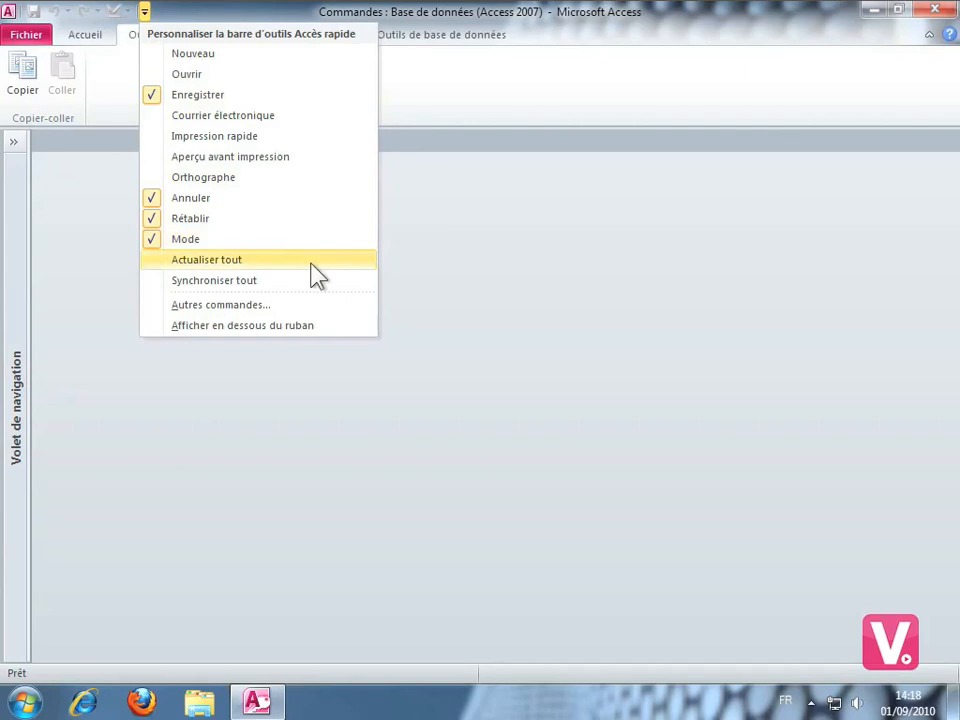
left_click(316, 306)
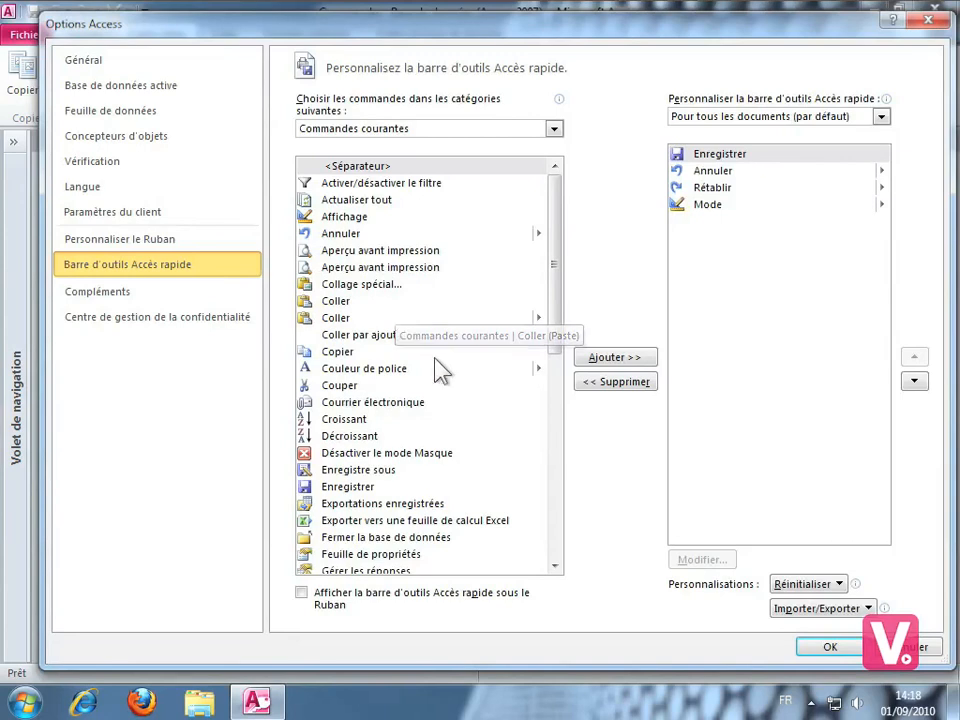
Step: Add the Croissant sort command to the Quick Access toolbar and apply the change
left_click(353, 422)
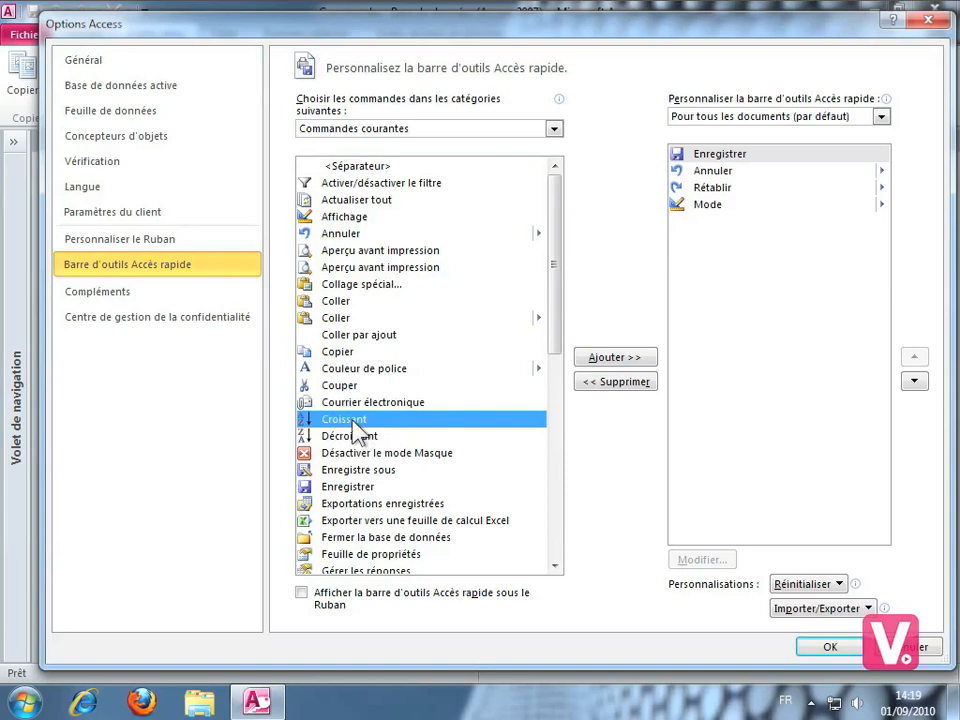
left_click(604, 368)
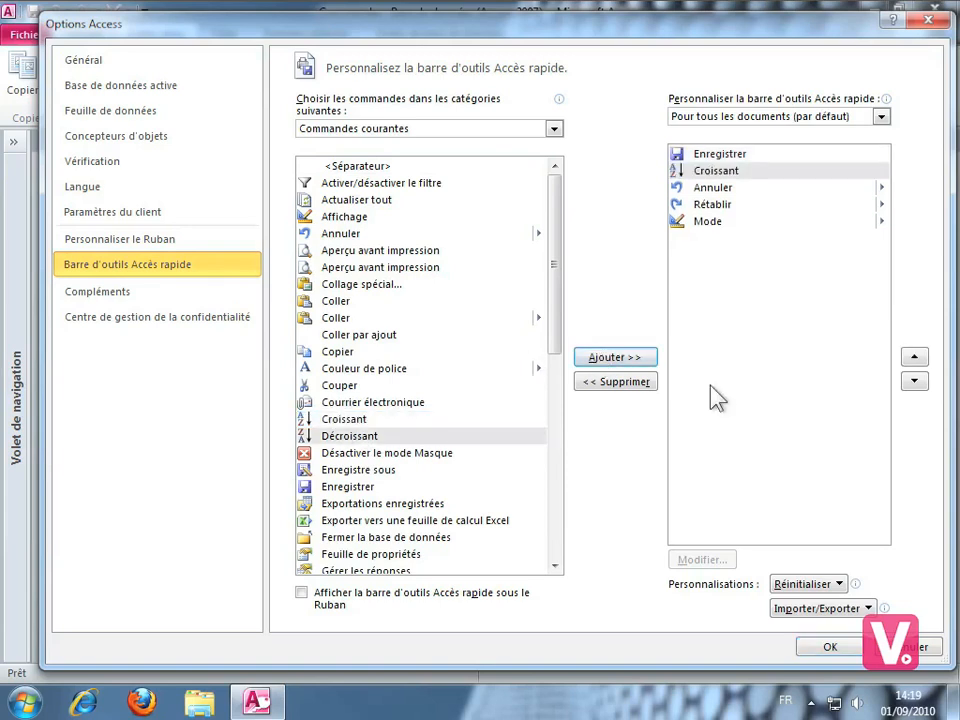
left_click(830, 647)
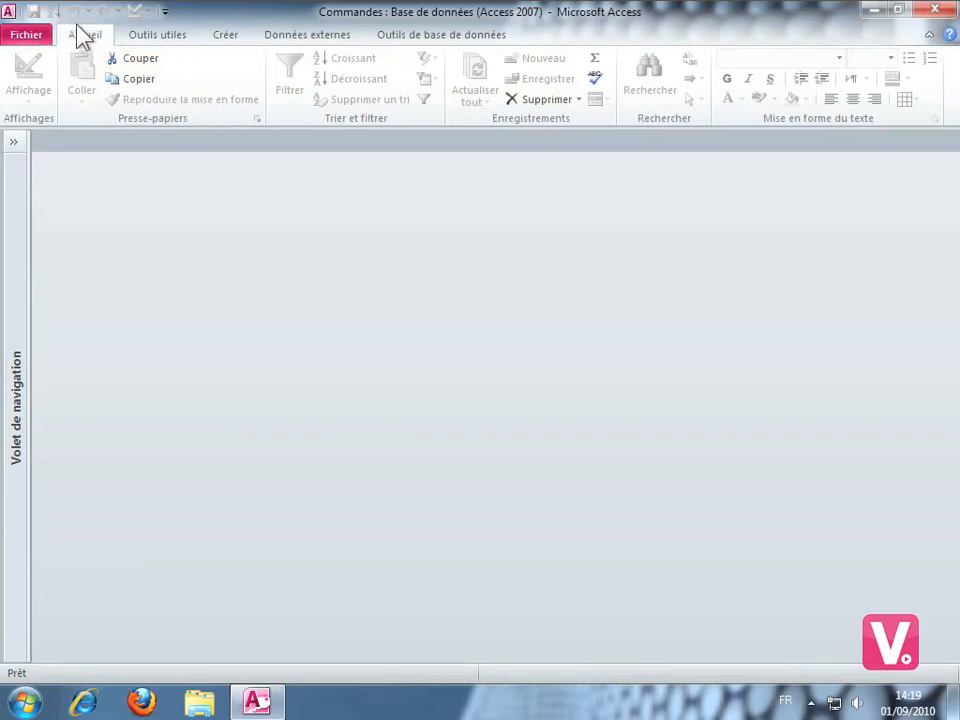
Step: Reorder the Quick Access toolbar so that Croissant comes last, after Mode, and apply the new order
left_click(165, 11)
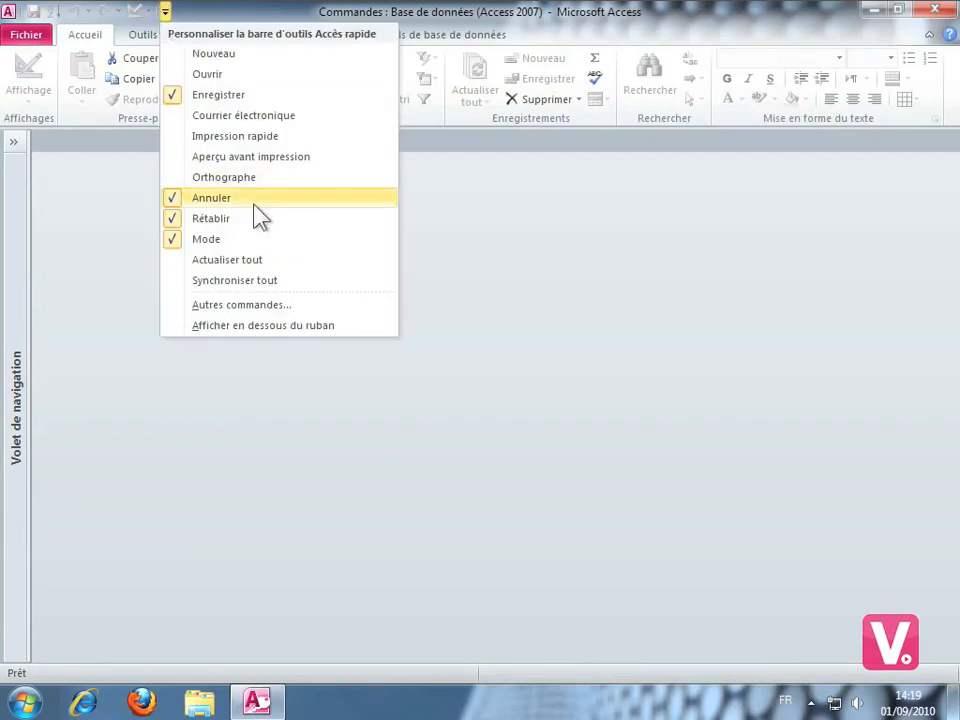
left_click(262, 306)
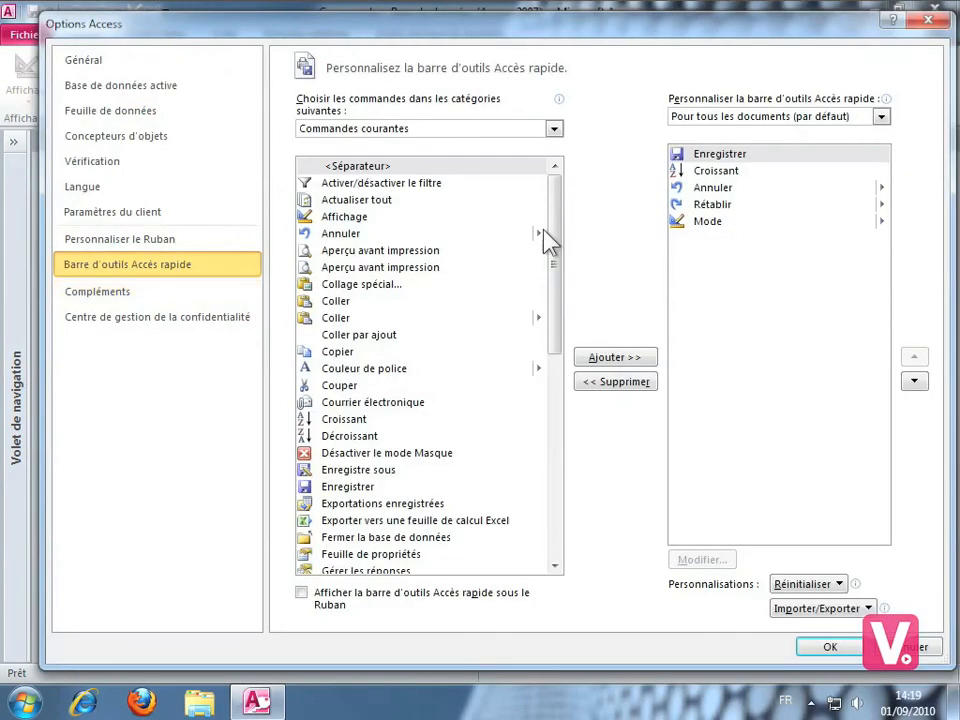
left_click(728, 176)
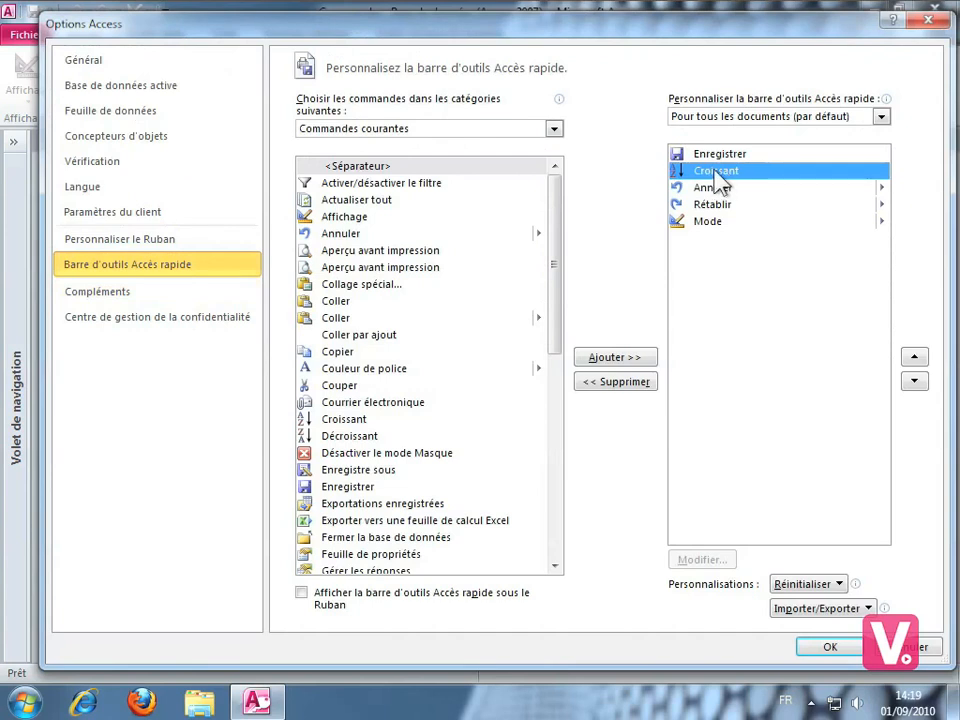
left_click(915, 382)
left_click(915, 382)
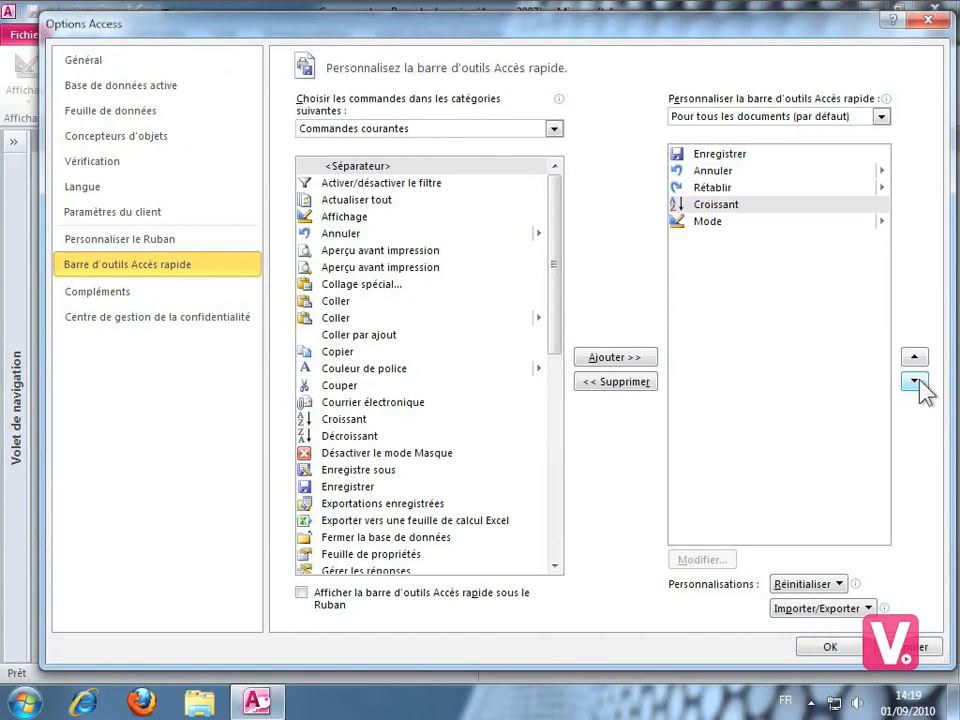
left_click(915, 382)
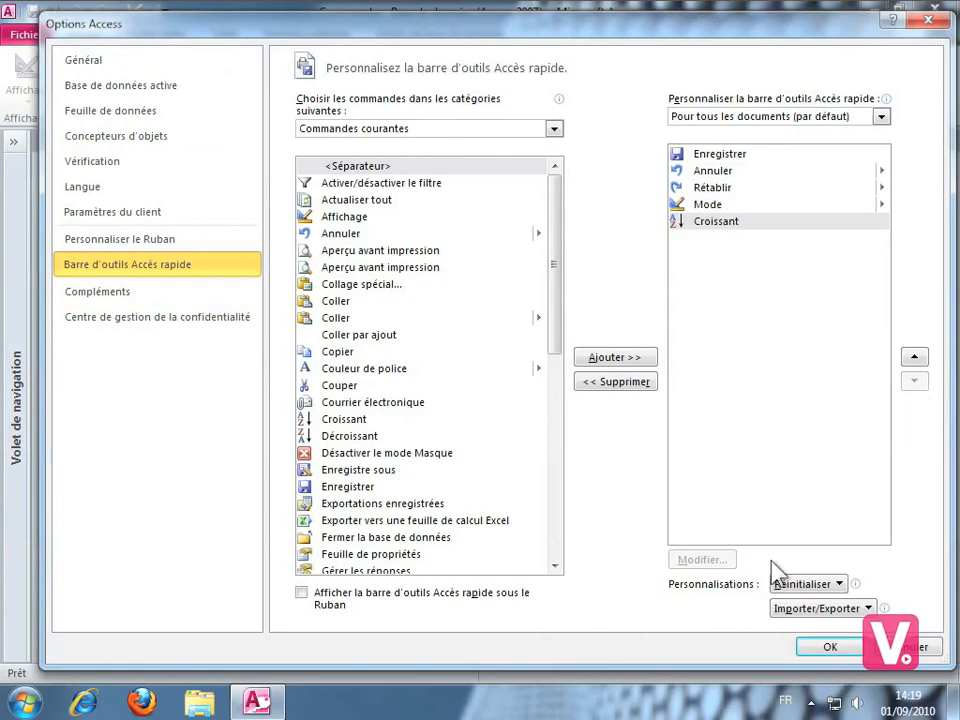
left_click(830, 648)
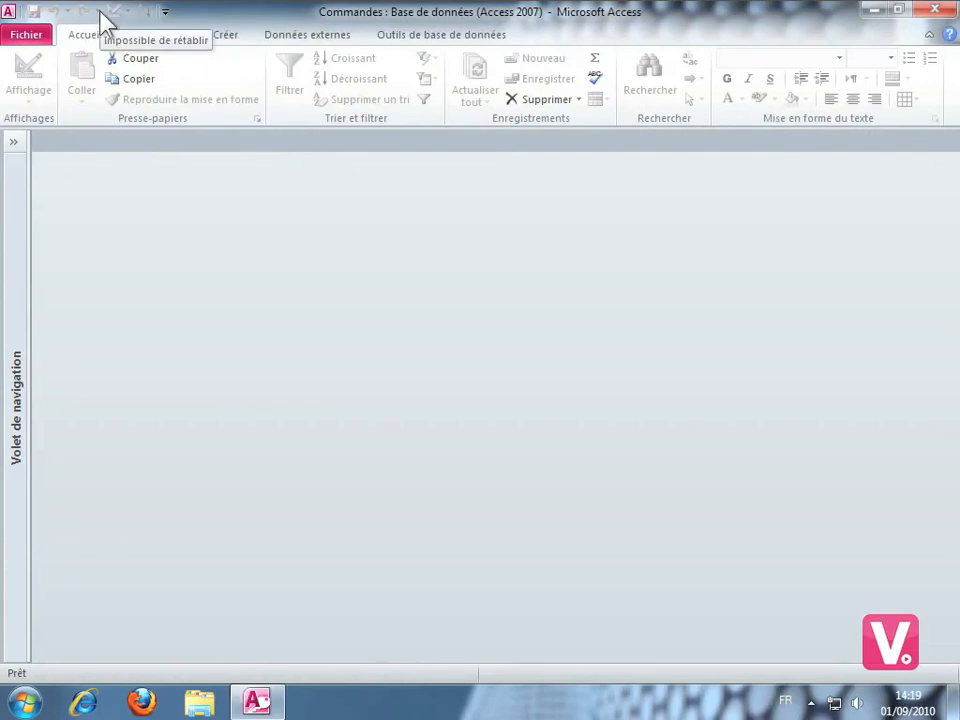
Step: Display the Quick Access toolbar below the ribbon
left_click(165, 12)
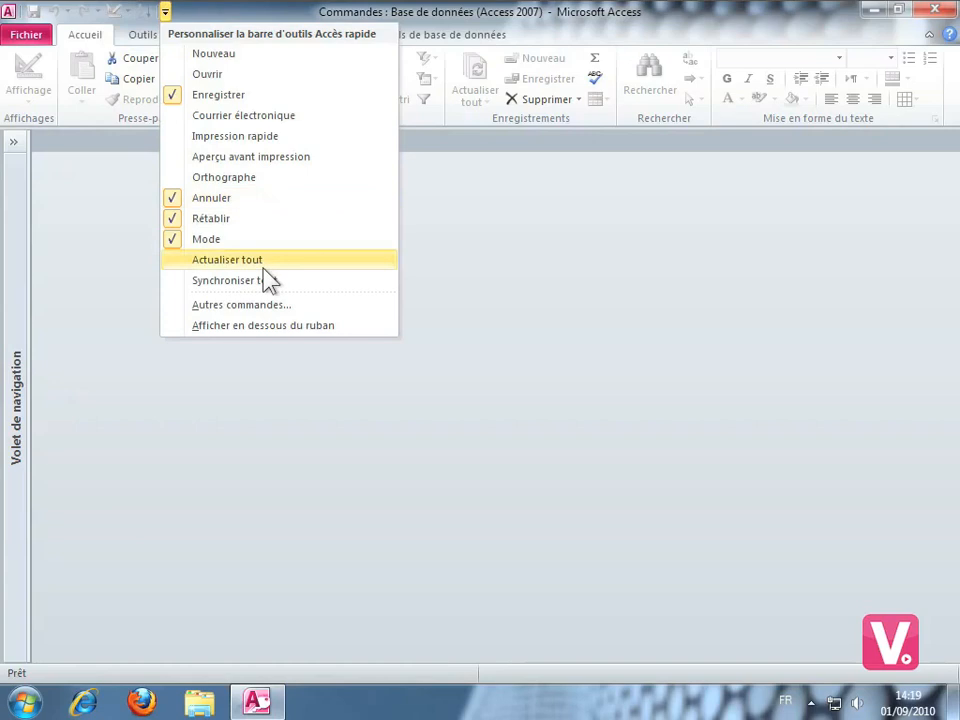
left_click(267, 330)
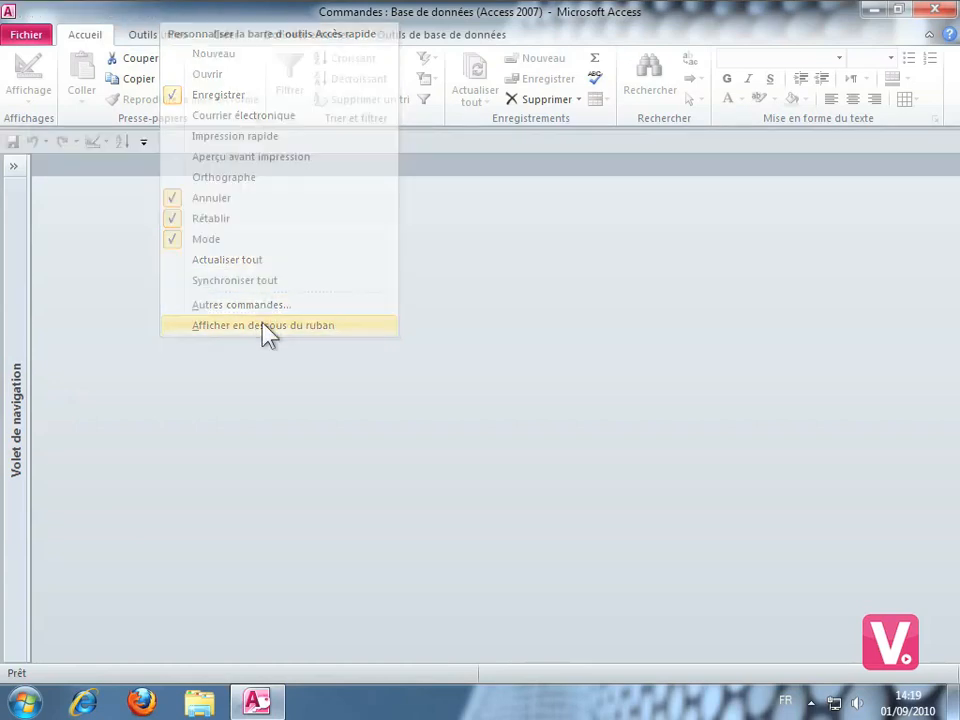